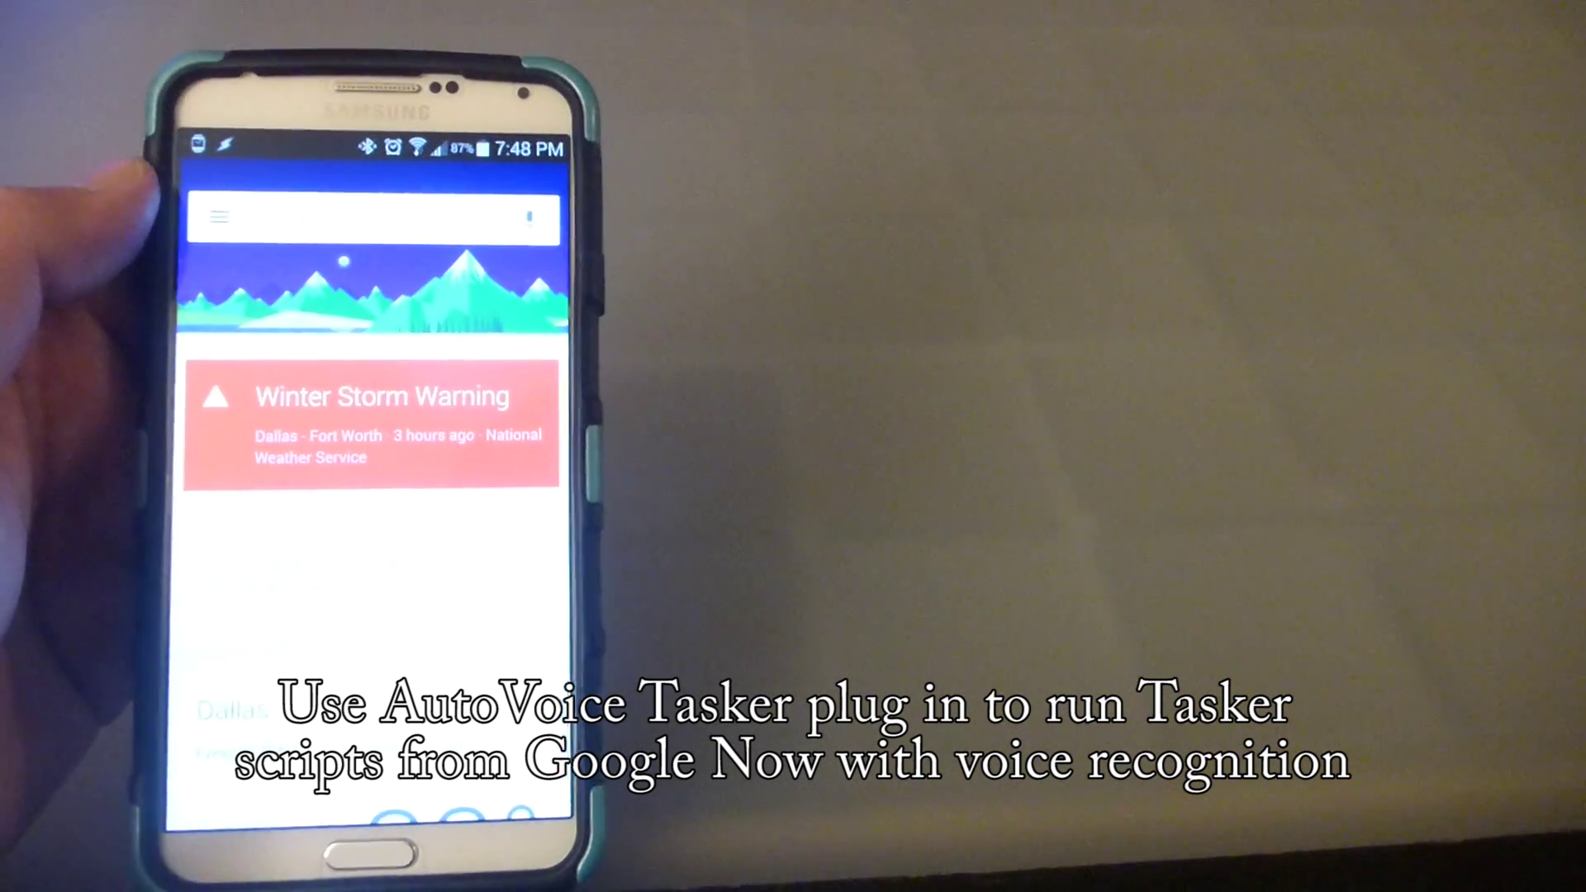
pyautogui.scroll(-3, 347, 558)
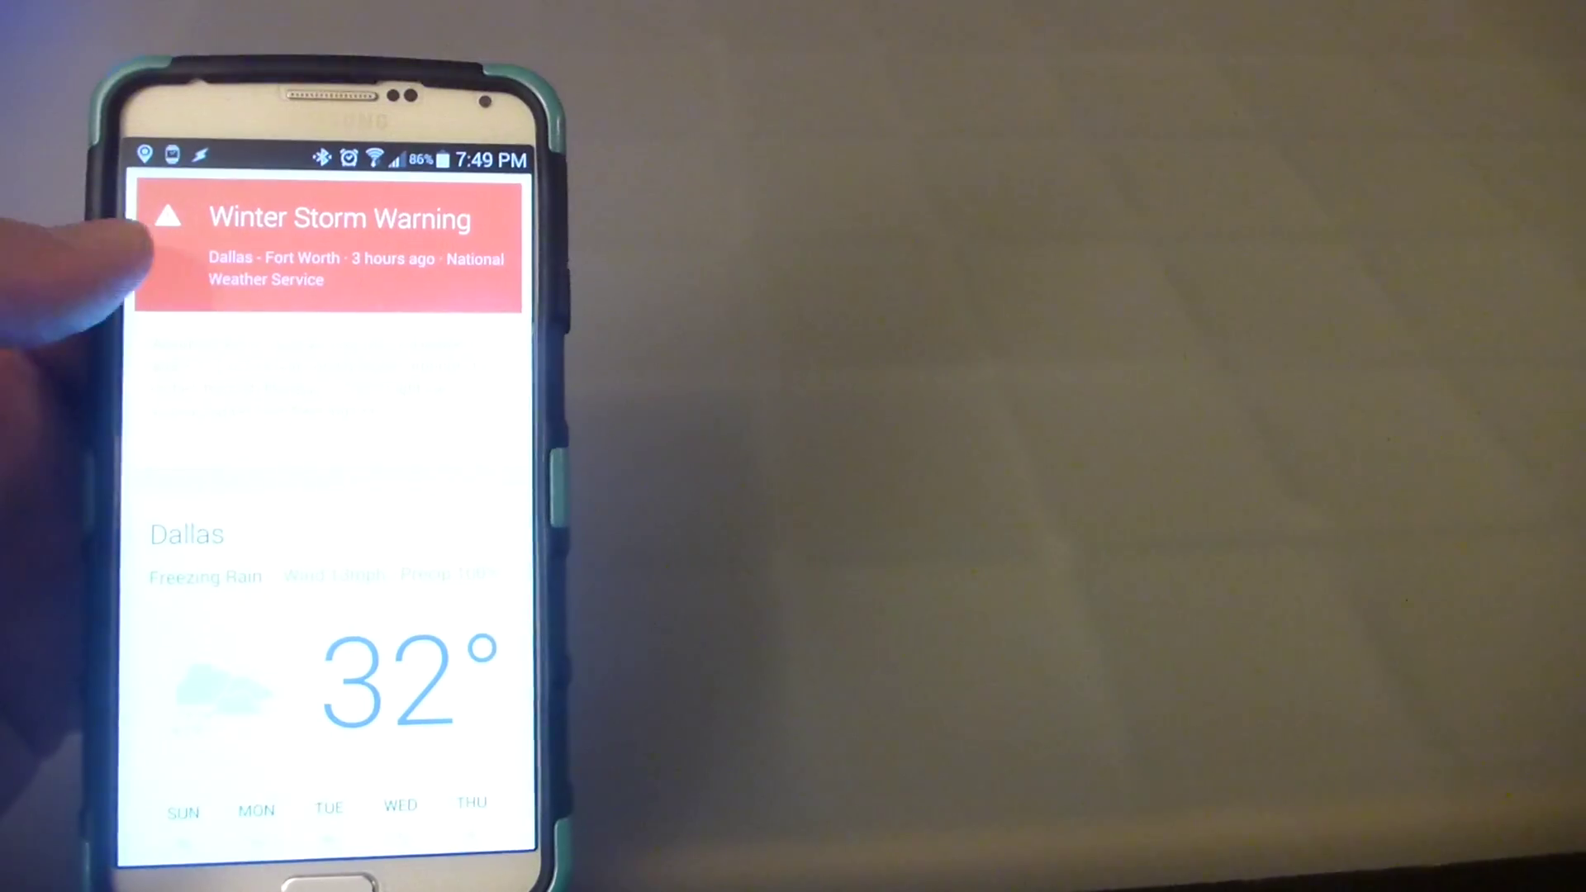